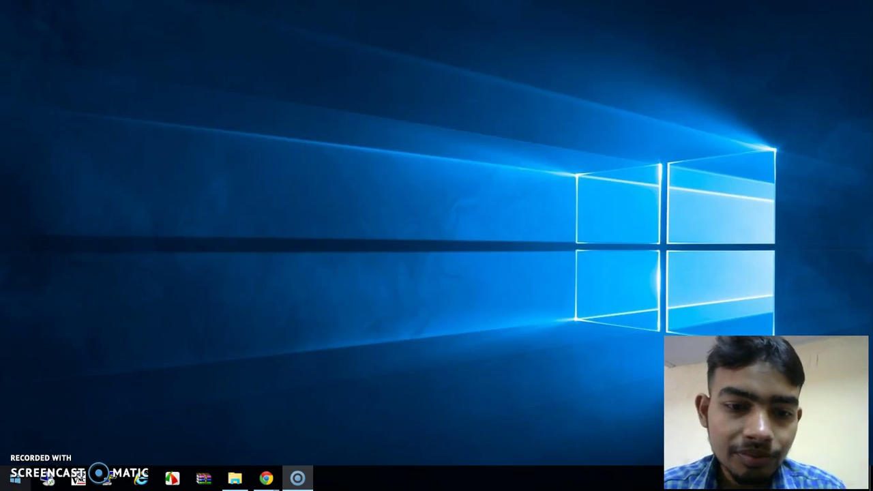
- Bring up the browser window with the WIRED article and review the full Raspberry Pi 3 specification list
left_click(274, 481)
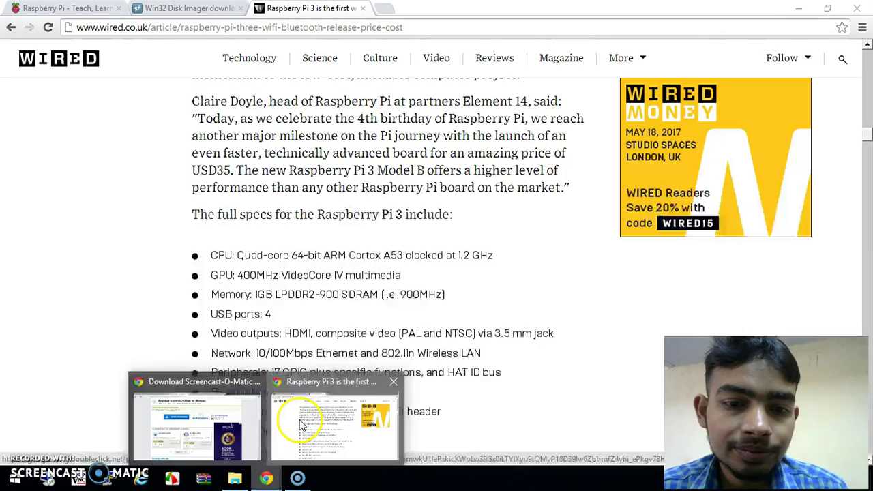
left_click(295, 424)
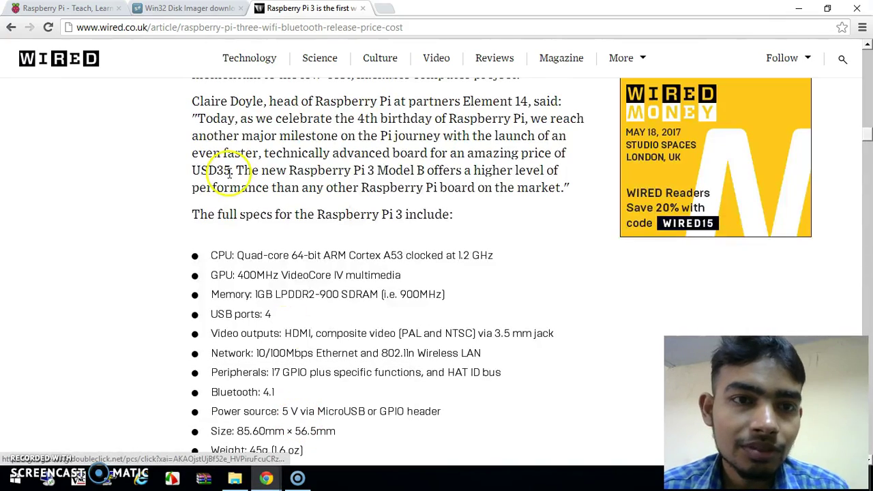
scroll(239, 204, "down", 1)
scroll(241, 211, "down", 1)
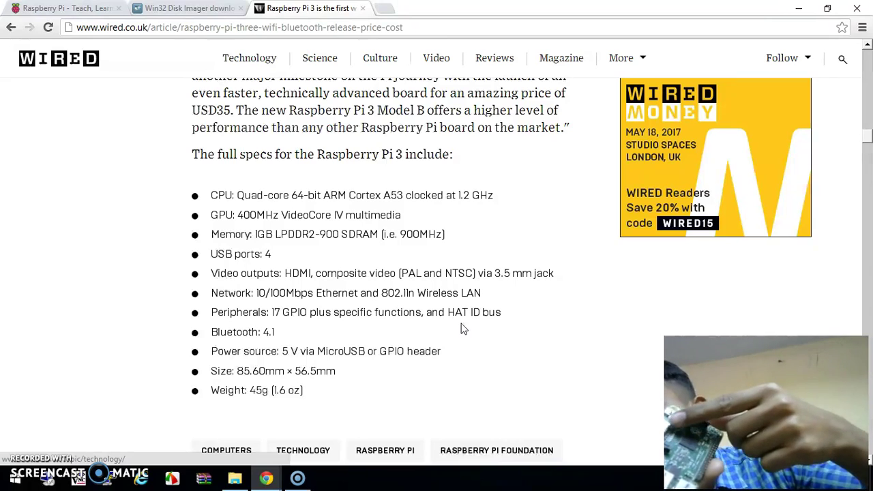
left_click(424, 332)
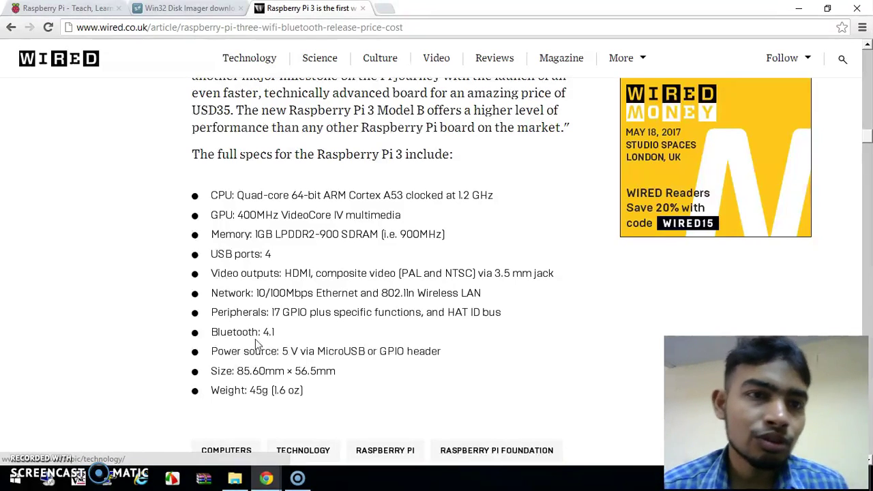
- Switch to the open raspberrypi.org website and look over its home page and web address
left_click(54, 8)
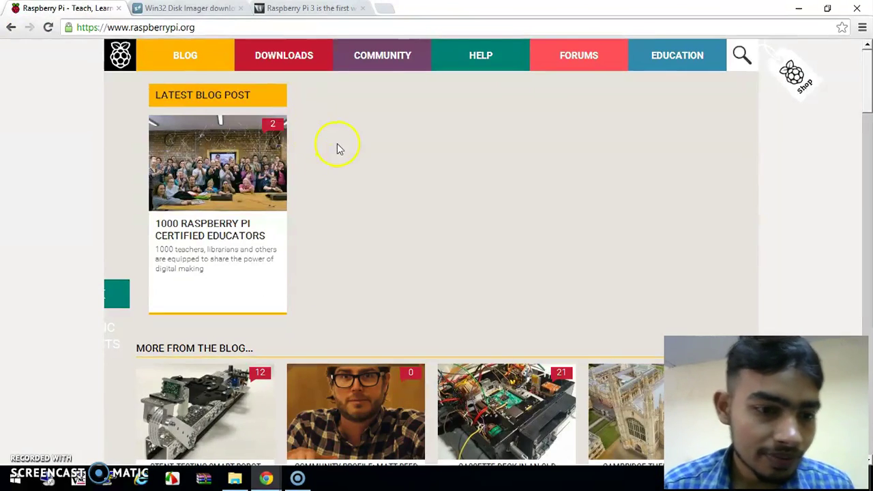
scroll(430, 168, "down", 1)
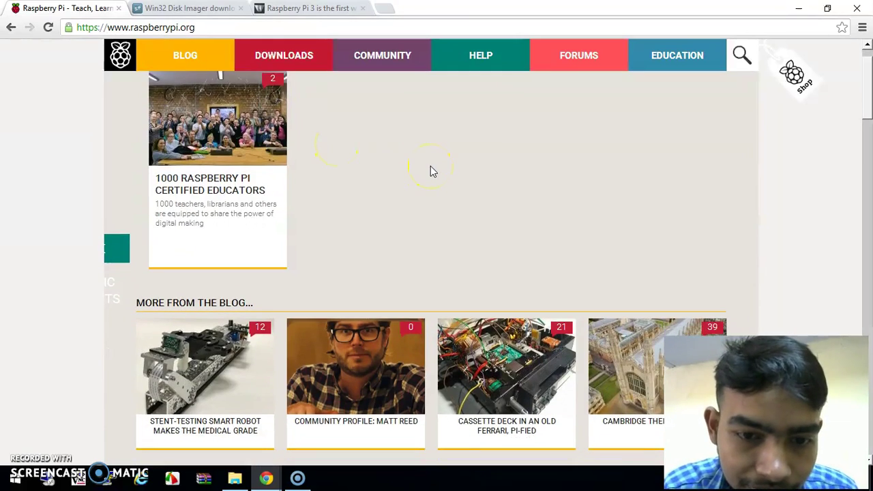
scroll(431, 171, "up", 1)
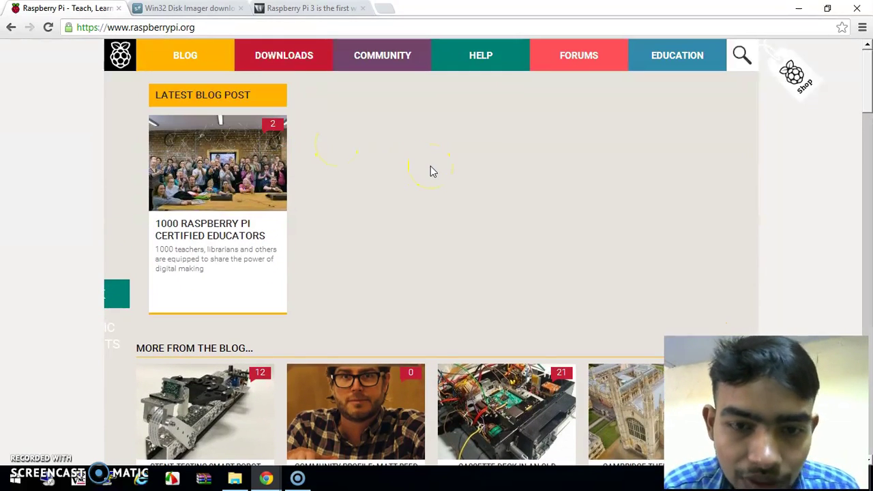
left_click(213, 26)
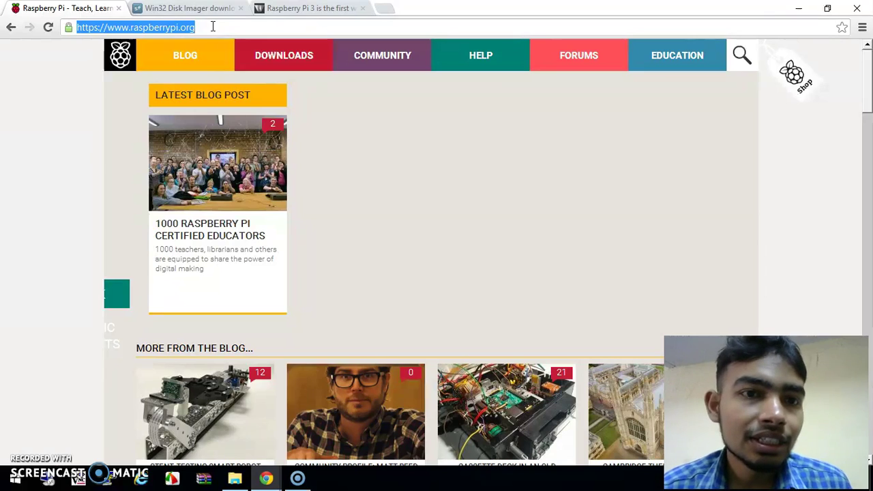
left_click(241, 25)
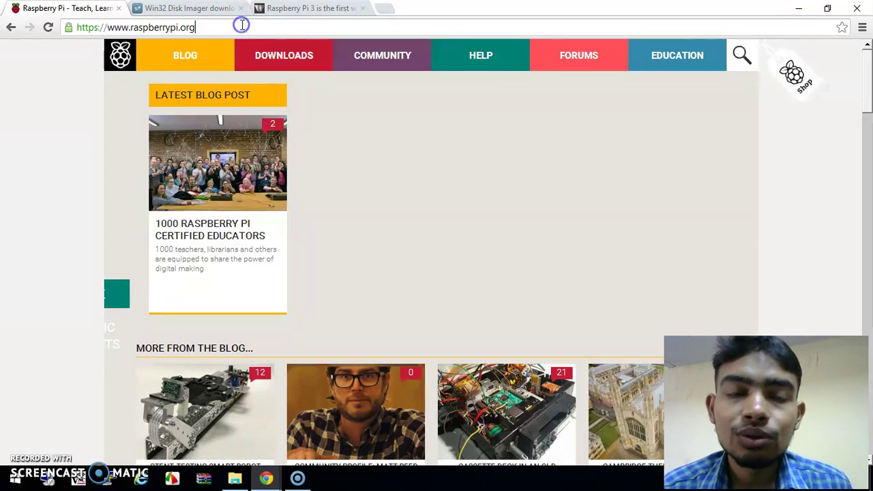
- Open the Raspberry Pi downloads page and look through the official and third-party operating system images
left_click(302, 65)
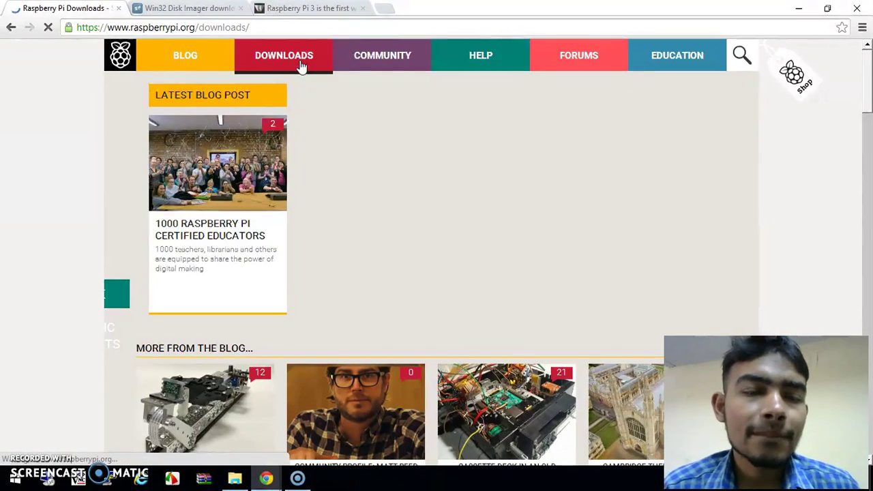
scroll(559, 198, "down", 1)
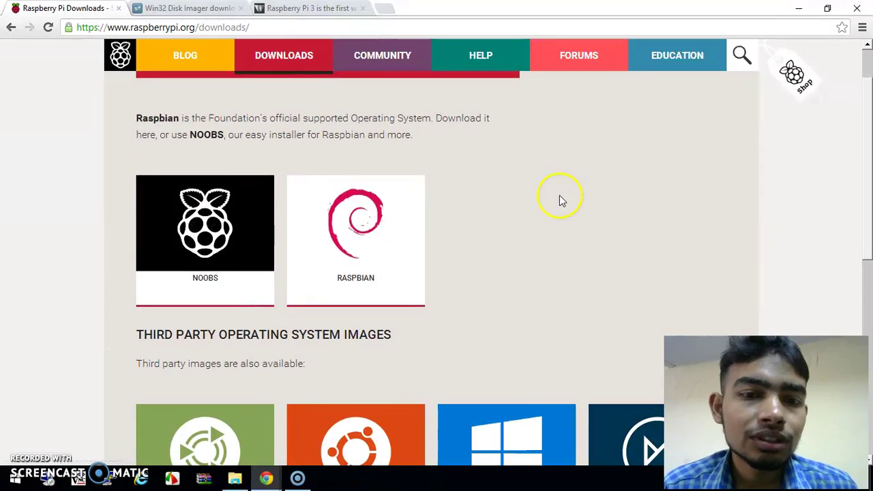
scroll(473, 233, "down", 1)
scroll(473, 234, "down", 5)
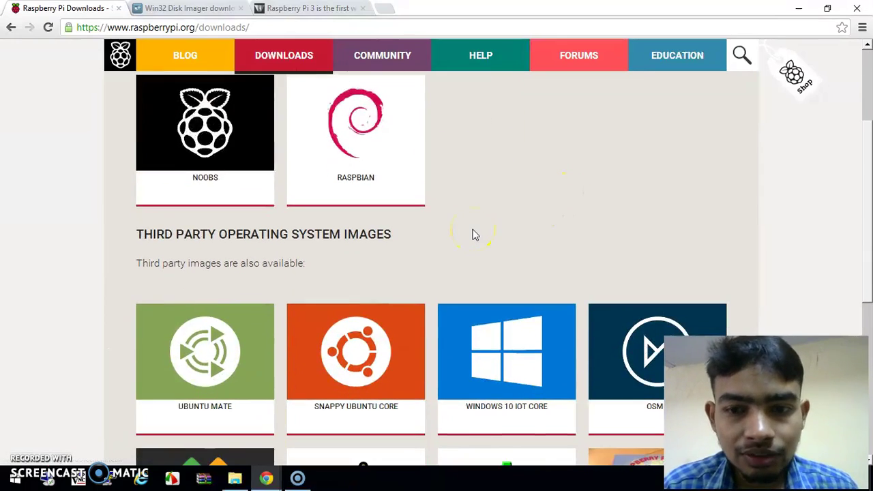
scroll(473, 235, "up", 3)
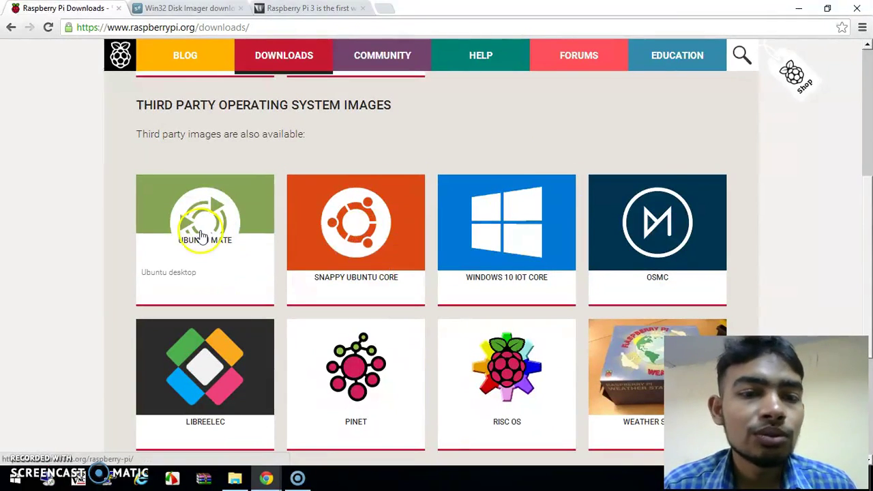
scroll(699, 151, "up", 3)
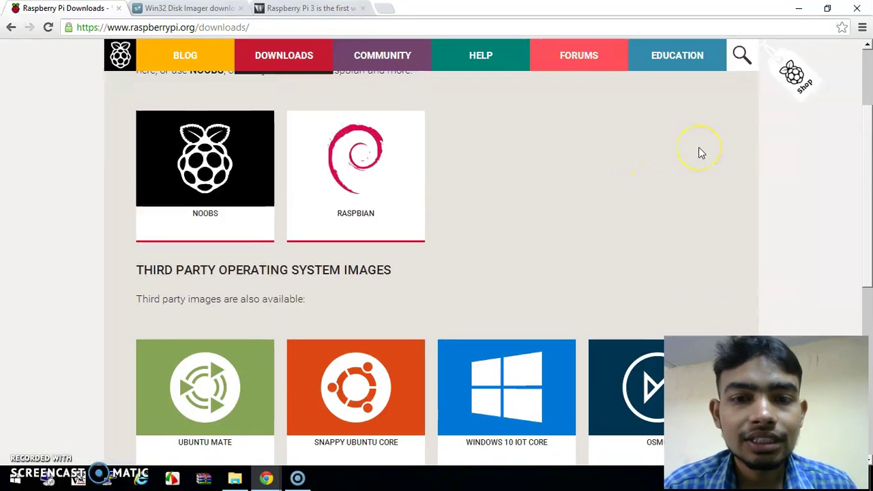
- Open the Raspbian download page and examine the release details of the Raspbian Jessie with PIXEL image
left_click(387, 137)
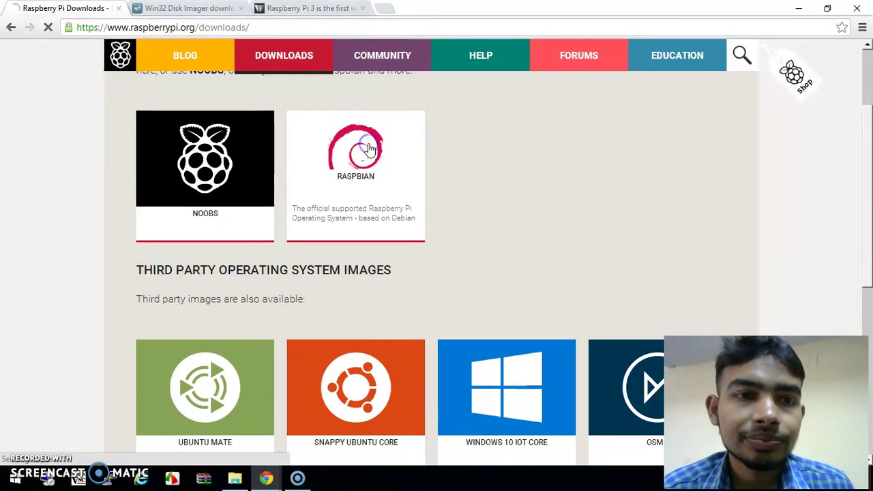
left_click(362, 236)
scroll(363, 239, "down", 3)
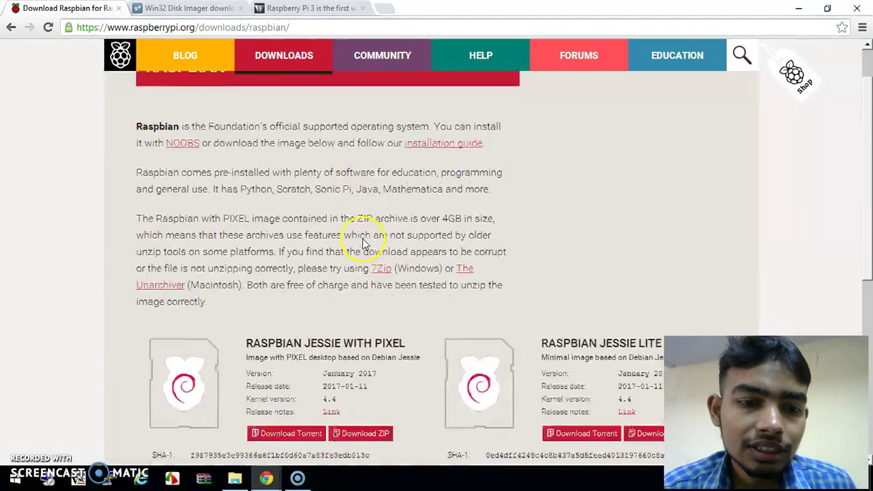
scroll(364, 240, "down", 3)
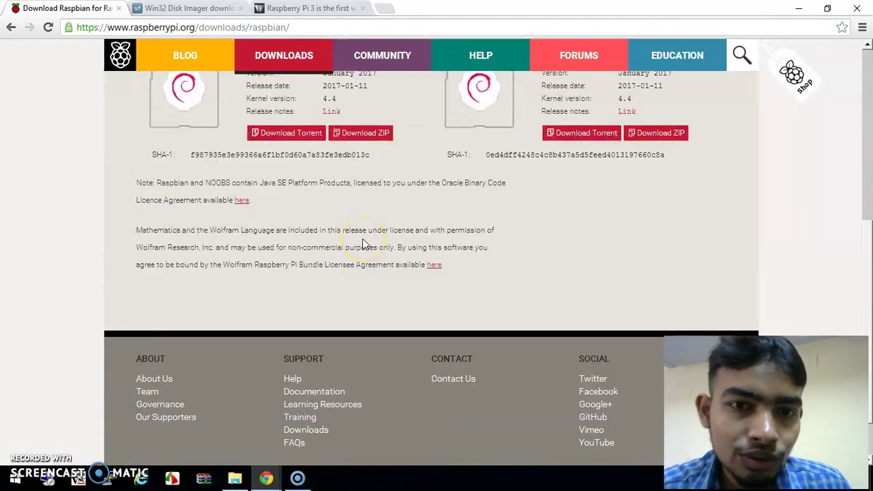
scroll(363, 244, "up", 2)
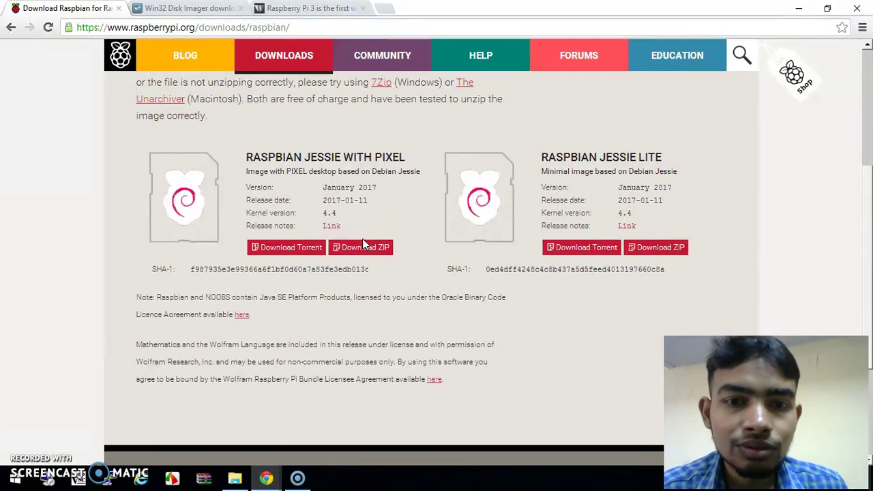
left_click(464, 190)
left_click(346, 216)
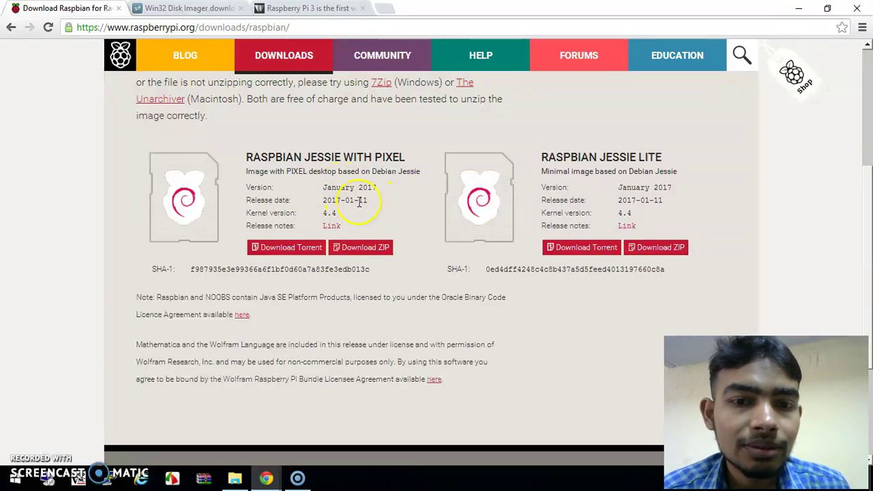
- Start the ZIP download of Raspbian Jessie with PIXEL and cancel it
left_click(367, 249)
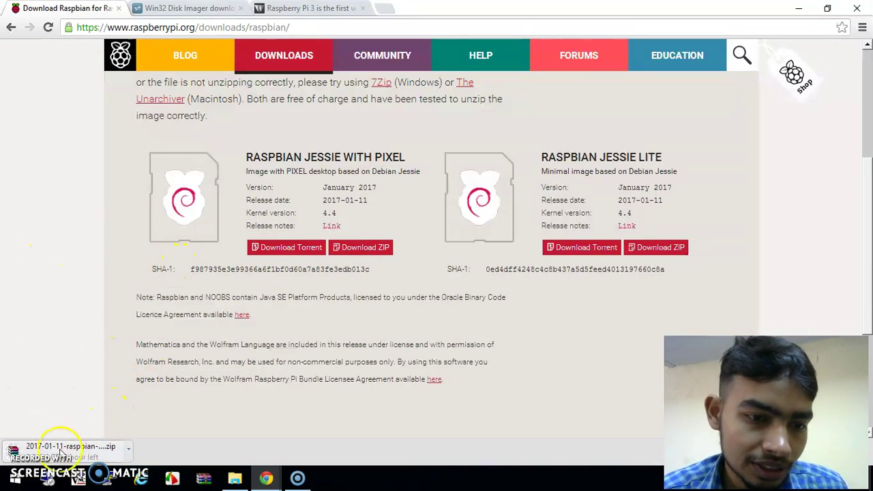
left_click(127, 453)
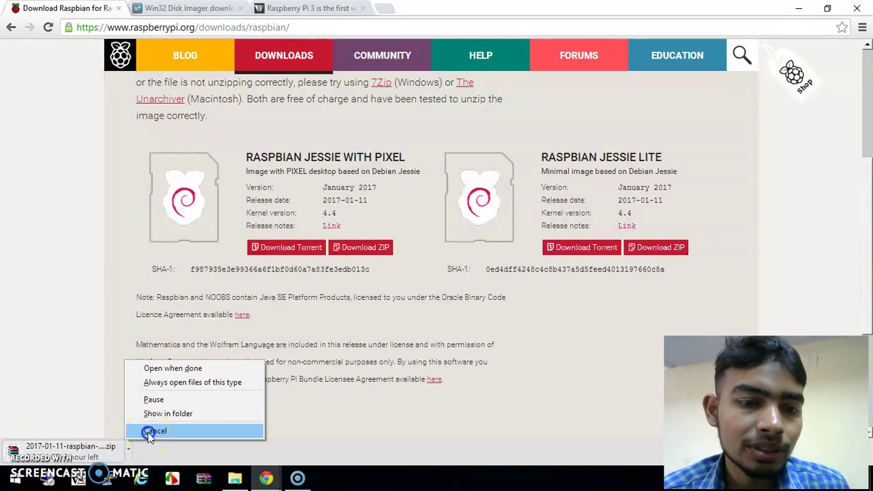
left_click(149, 433)
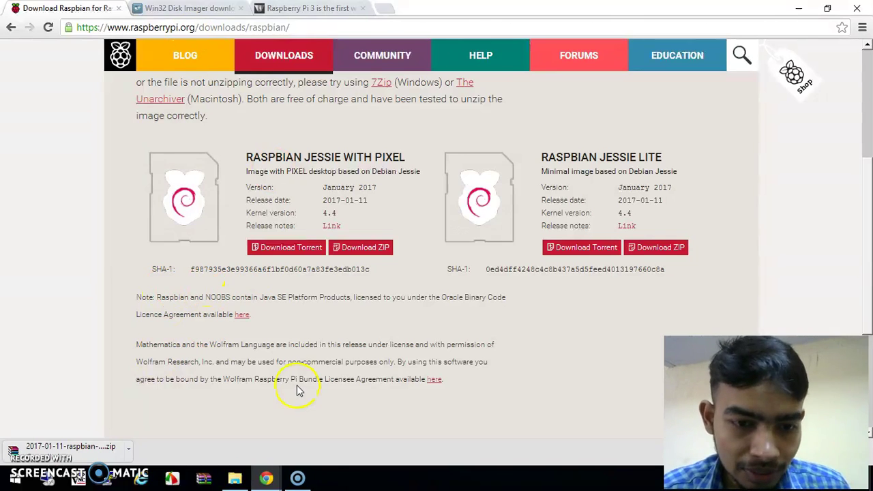
- Switch to File Explorer and examine the 2016-05-27-raspbian-jessie ZIP archive and the matching .img file
left_click(234, 477)
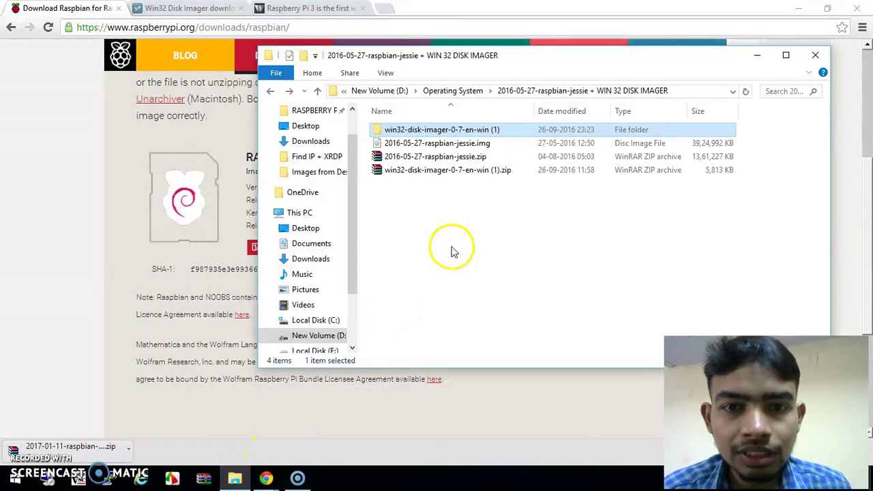
left_click(407, 157)
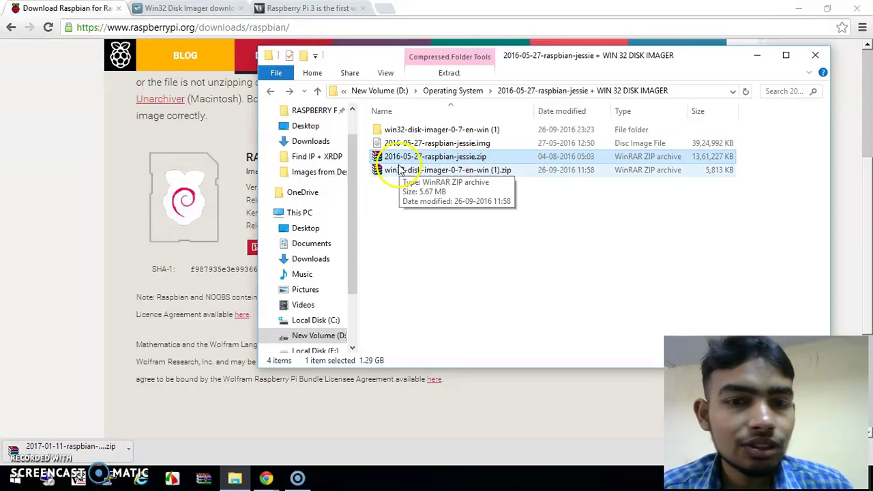
left_click(450, 244)
left_click(420, 157)
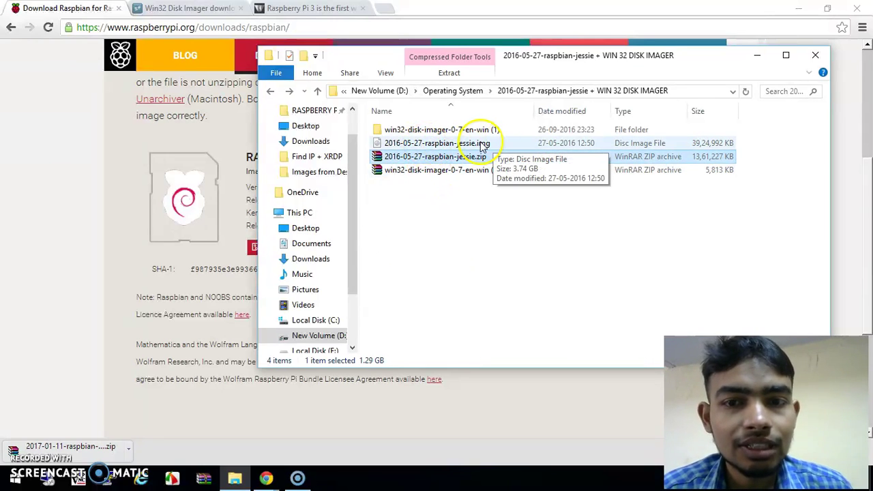
left_click(467, 157)
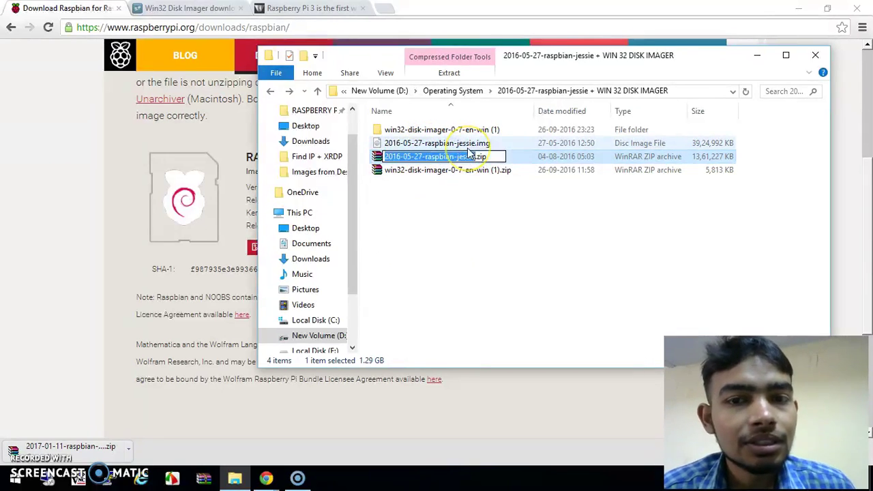
left_click(465, 149)
- Return to the browser and review the Win32 Disk Imager project page on SourceForge
left_click(65, 152)
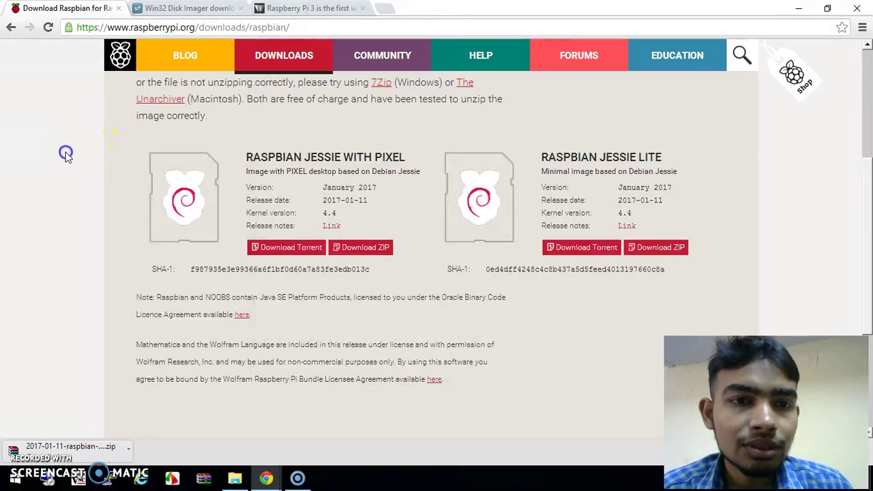
left_click(184, 8)
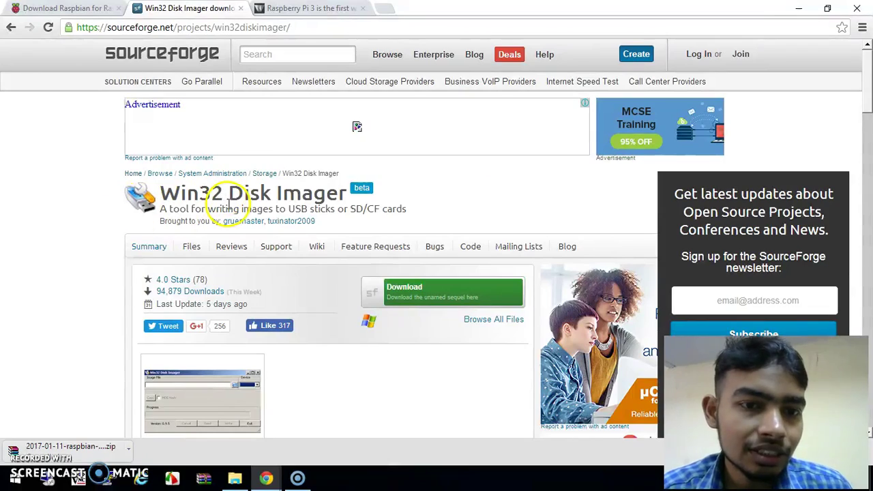
scroll(424, 175, "down", 2)
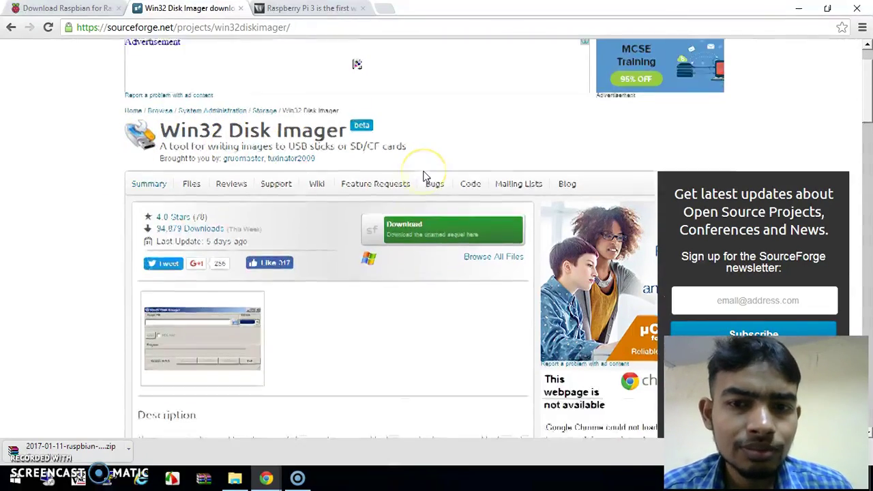
scroll(424, 176, "down", 3)
scroll(423, 211, "up", 2)
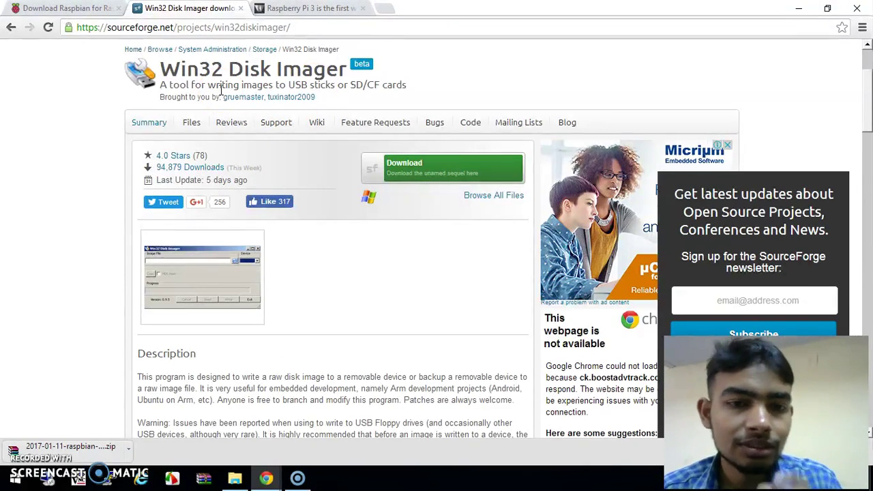
- Request the Win32 Disk Imager download from SourceForge, using its entry in the top storage projects list
left_click(234, 470)
left_click(97, 292)
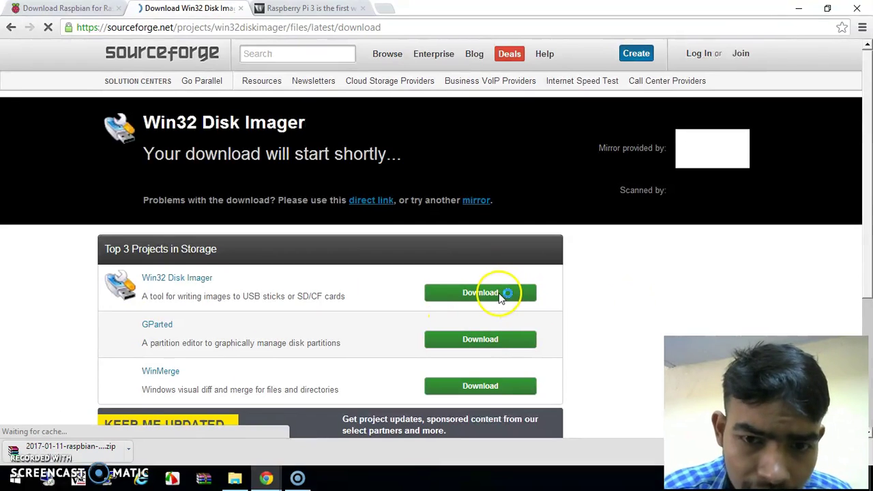
scroll(504, 295, "down", 1)
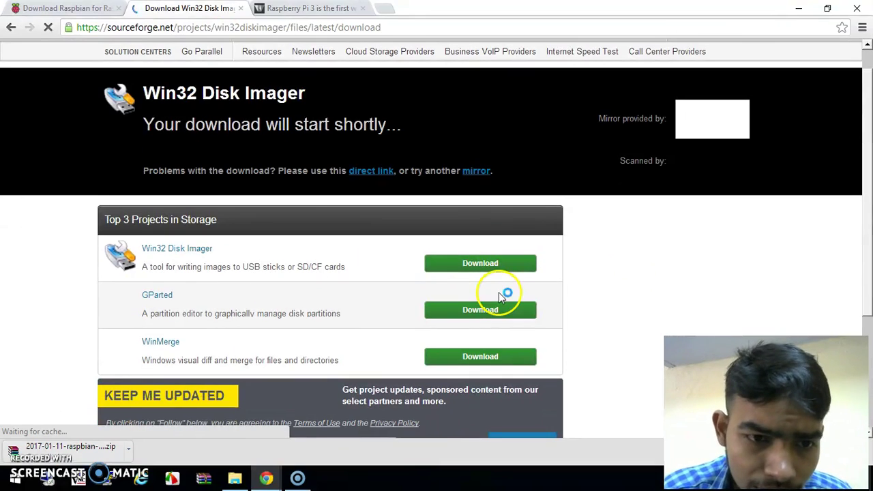
left_click(464, 270)
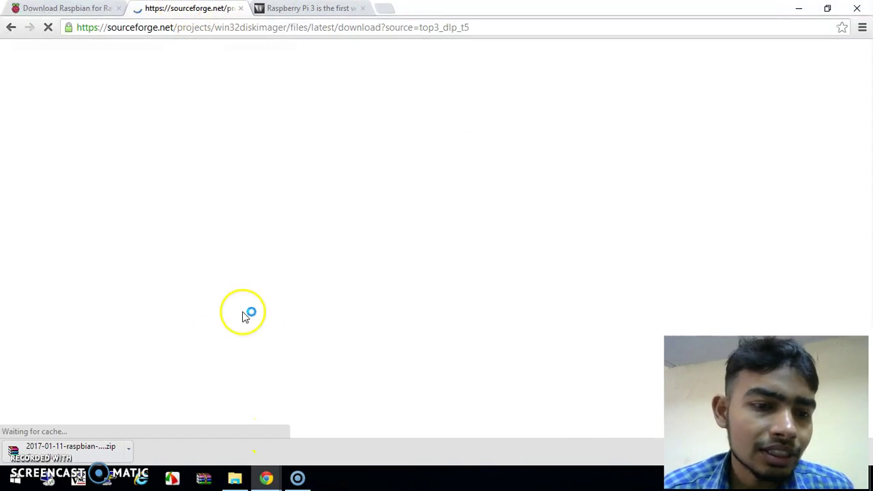
- Switch to File Explorer and examine the win32-disk-imager-0-7-en-win (1) ZIP archive and its matching extracted folder
left_click(239, 483)
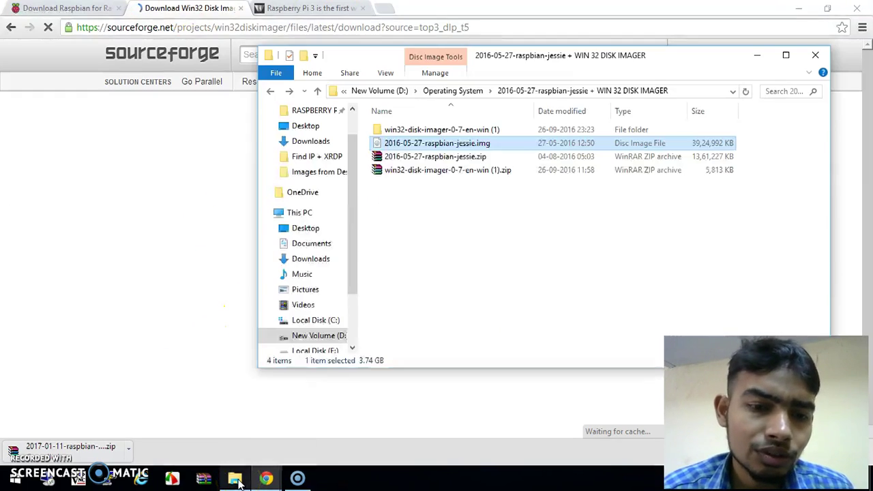
left_click(498, 230)
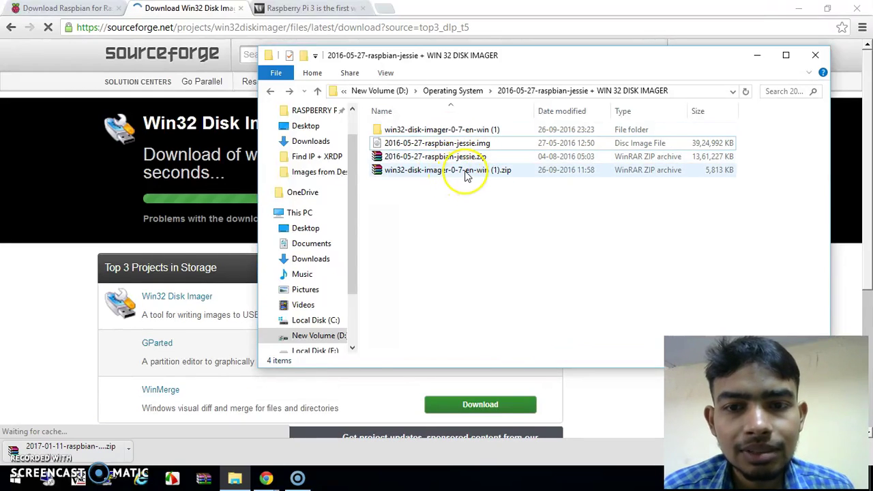
left_click(466, 175)
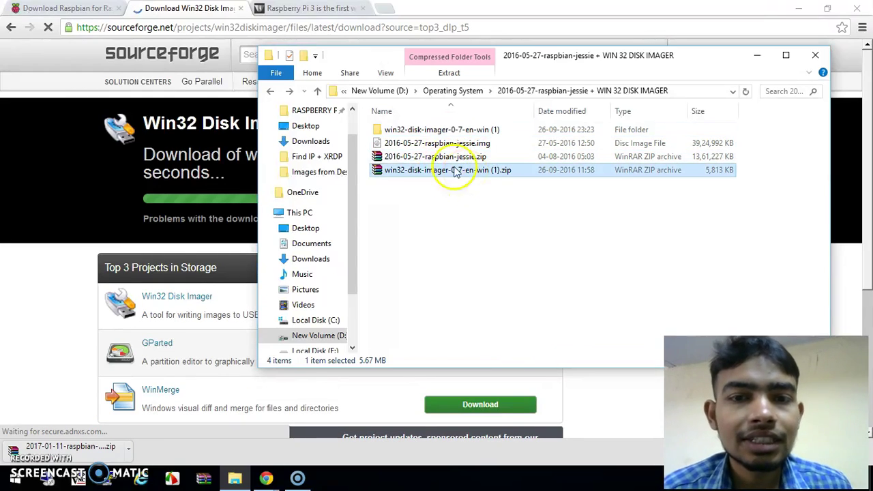
left_click(419, 130)
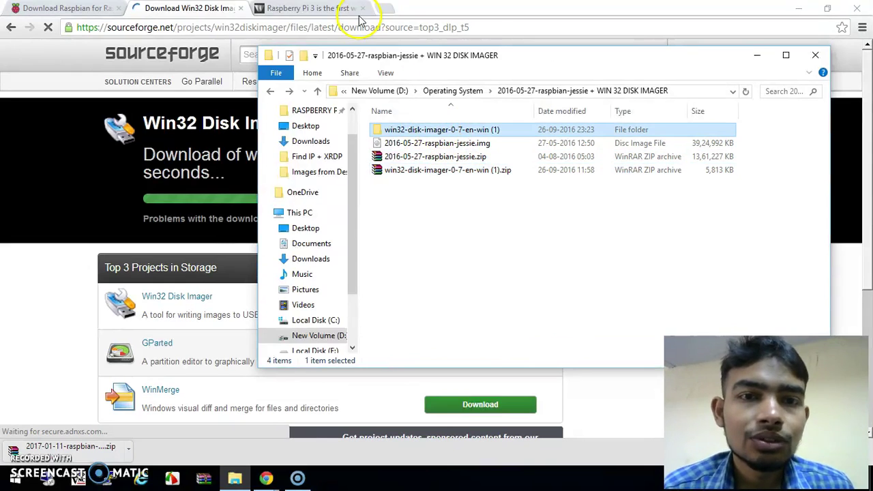
- Minimize the browser and launch Win32DiskImager.exe from the win32-disk-imager-0-7-en-win (1) folder
left_click(795, 8)
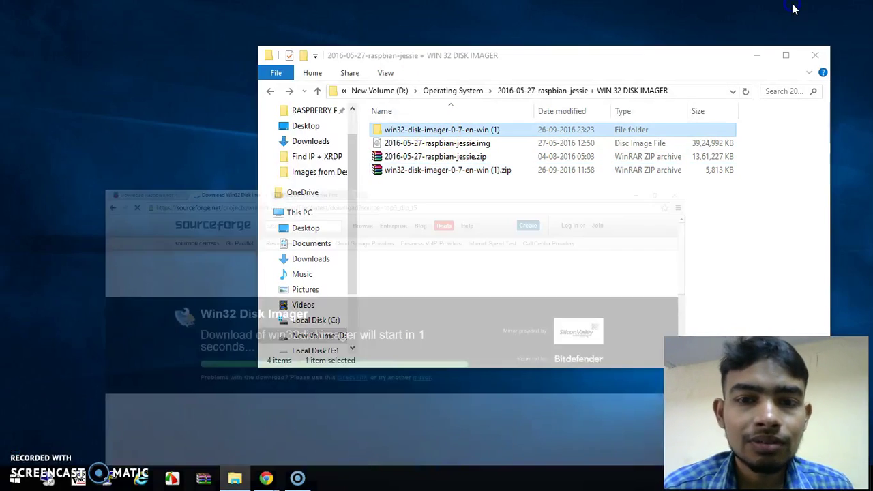
left_click_drag(585, 59, 543, 52)
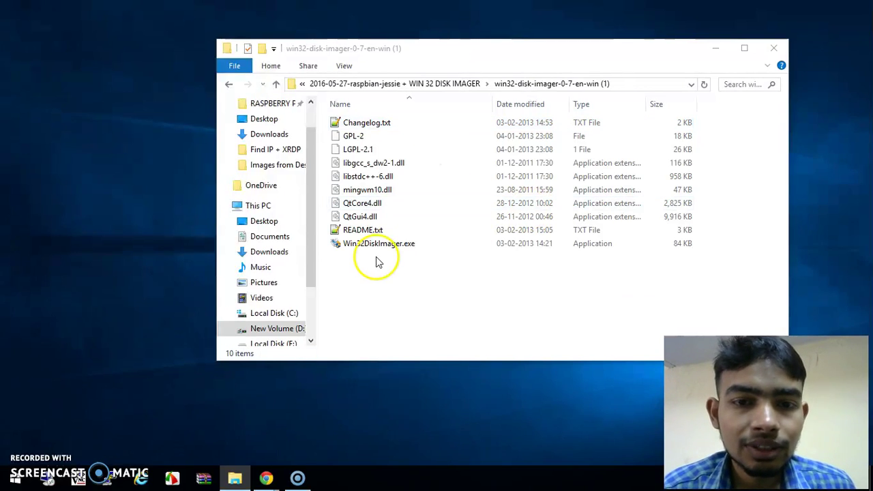
left_click(376, 249)
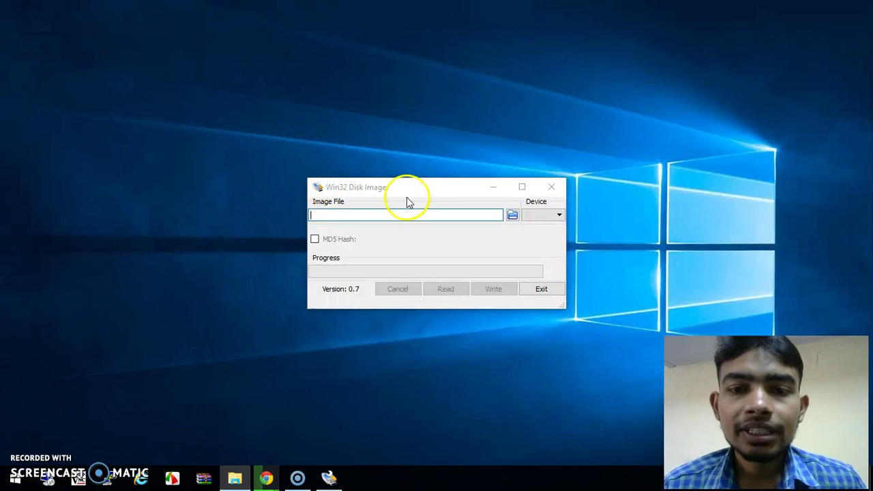
- Load the bone-debian-8.6-lxqt-4gb-armhf-2016-11-06-4gb.img file from the Begal_board_Angstrom folder as the disk image
left_click_drag(437, 189, 488, 158)
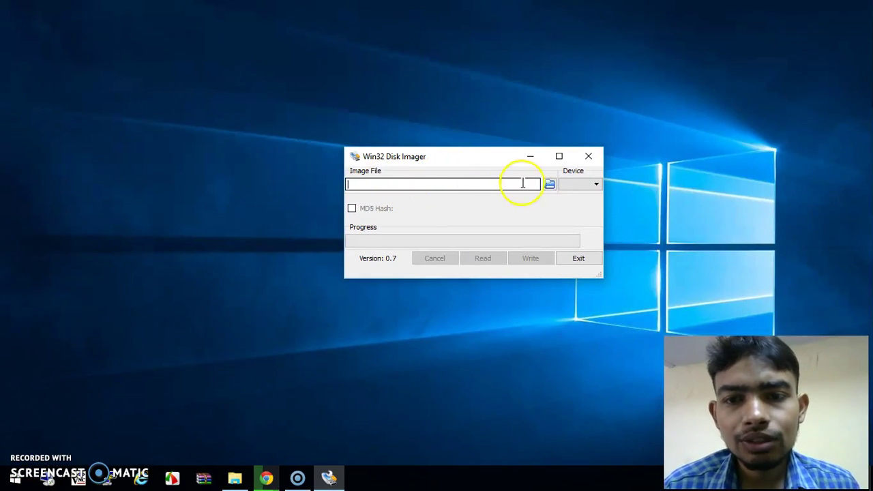
left_click(549, 185)
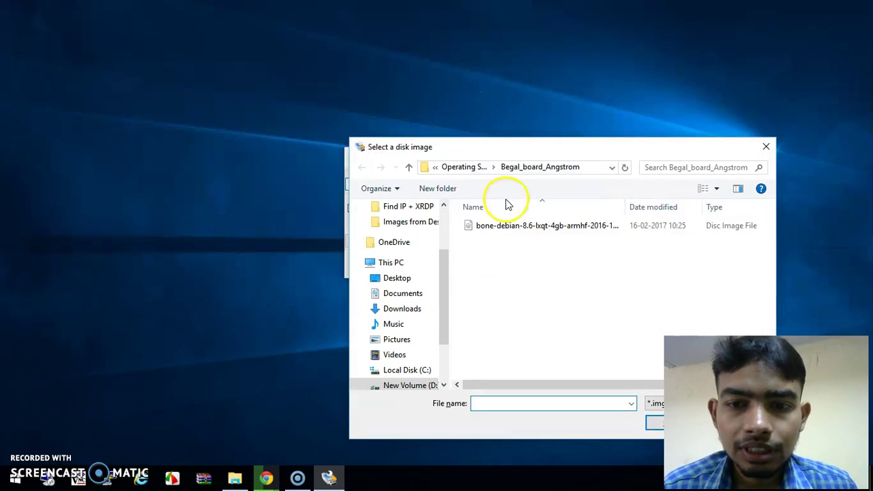
left_click(526, 230)
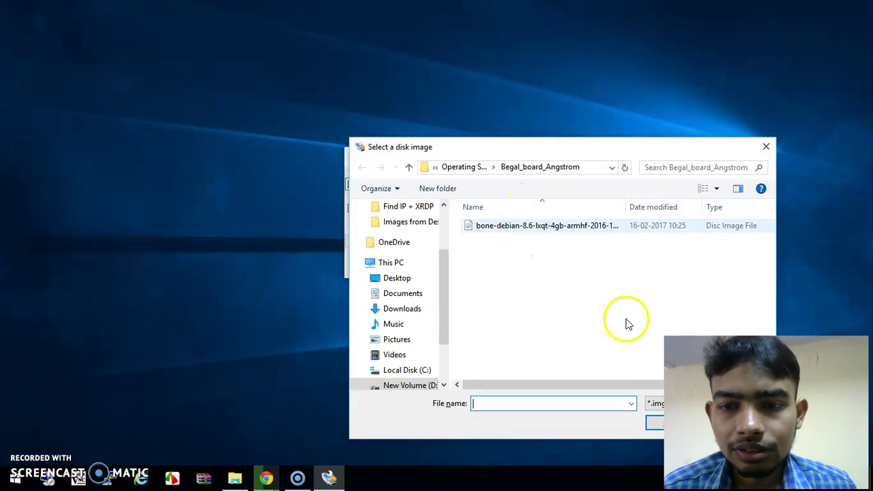
left_click(653, 424)
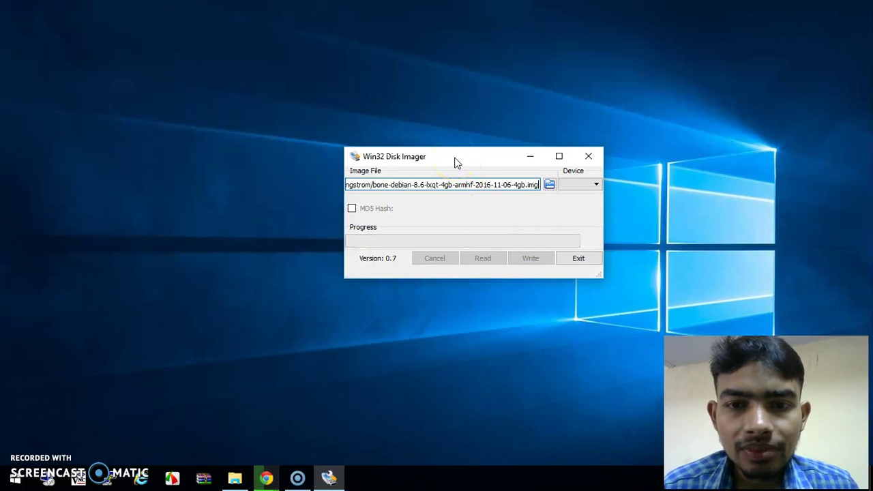
- Set the image file to 2016-05-27-raspbian-jessie.img from the raspbian-jessie + WIN 32 DISK IMAGER folder under Operating System
left_click(550, 185)
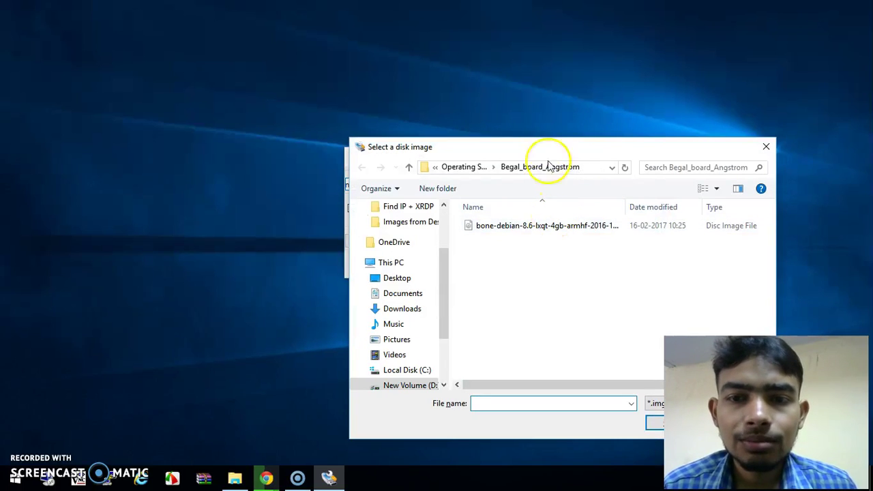
left_click_drag(548, 148, 394, 114)
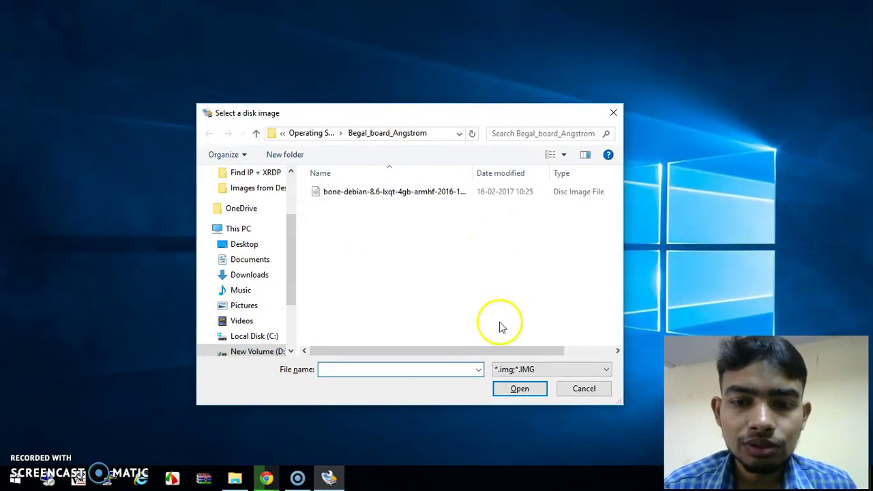
left_click(256, 135)
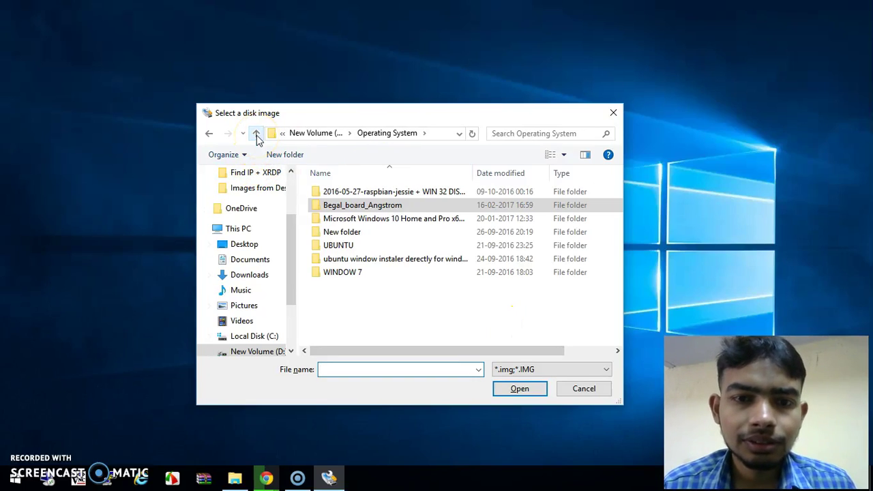
double_click(383, 192)
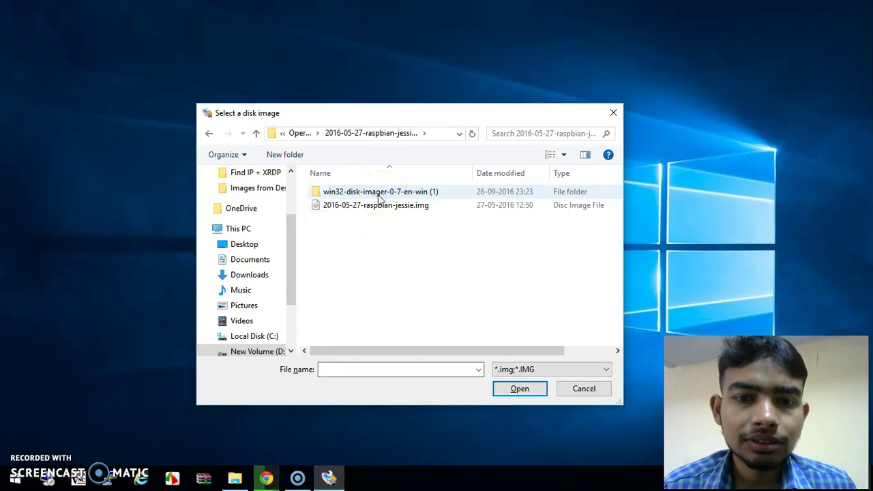
left_click(373, 206)
double_click(373, 206)
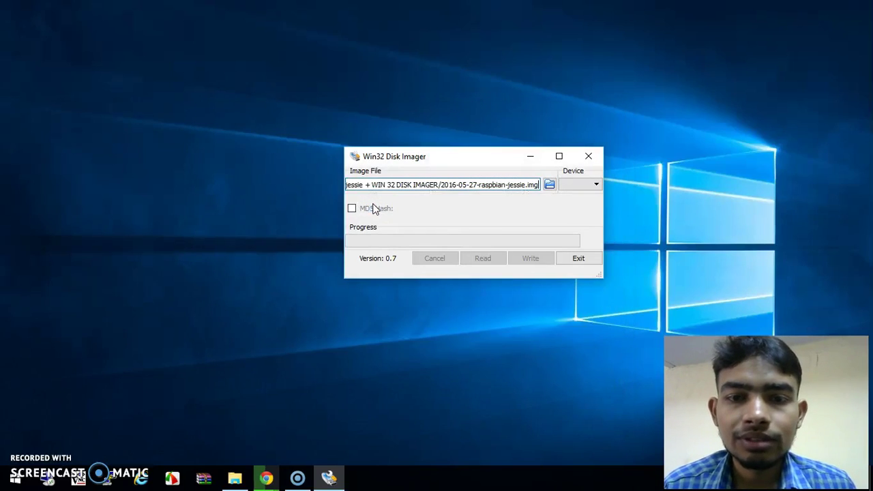
- Check the available target devices for writing the image, and exit Win32 Disk Imager
left_click(597, 186)
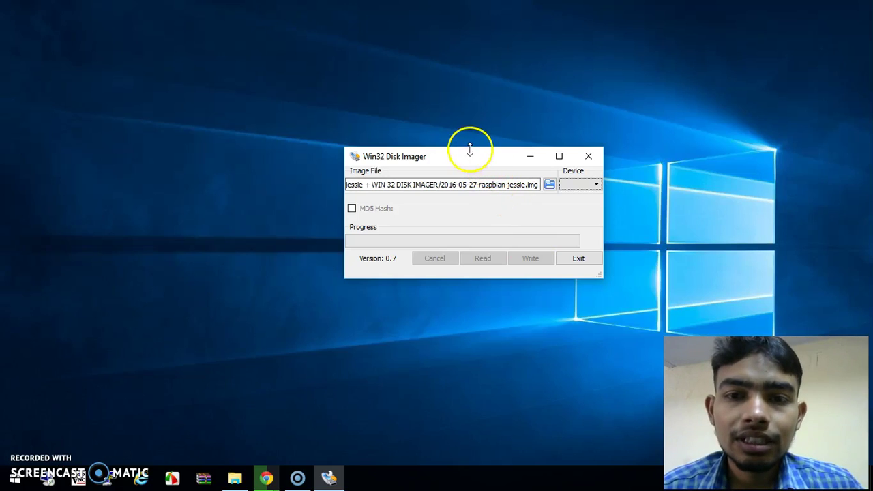
left_click_drag(471, 156, 431, 129)
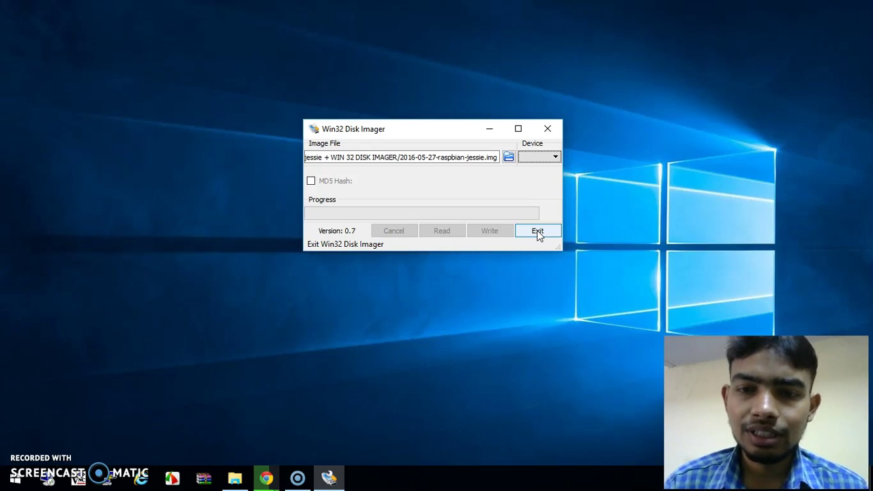
left_click(538, 232)
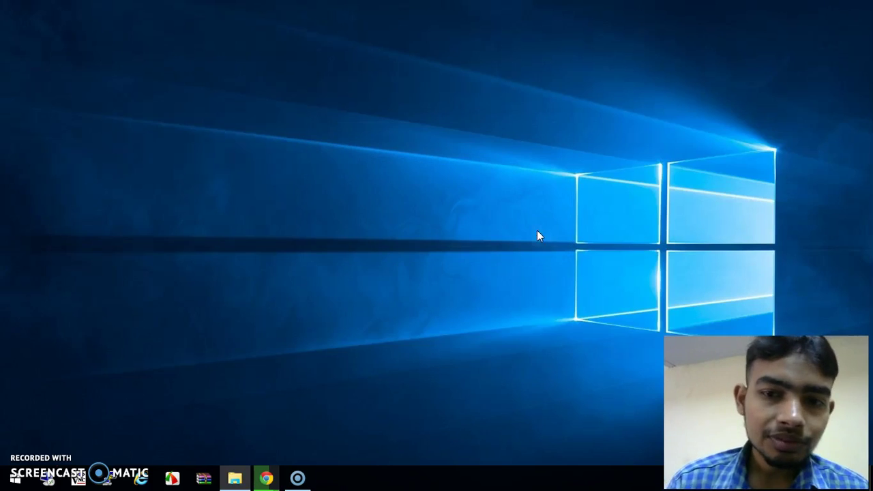